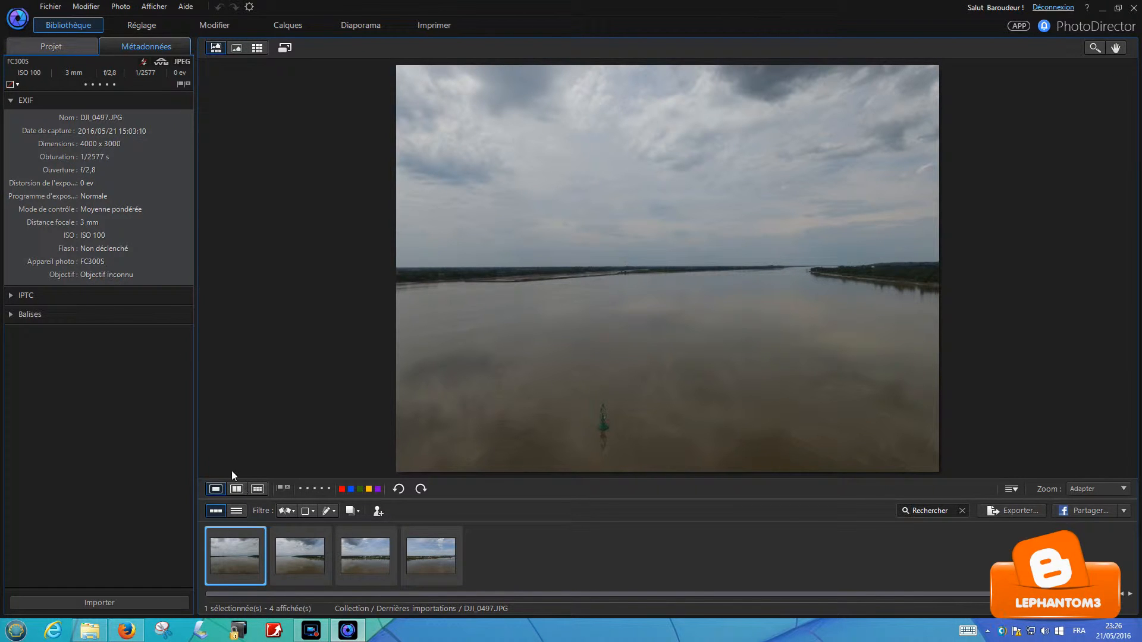
View the four imported photos one by one, finishing on the first photo, DJI_0497.JPG.
left_click(299, 546)
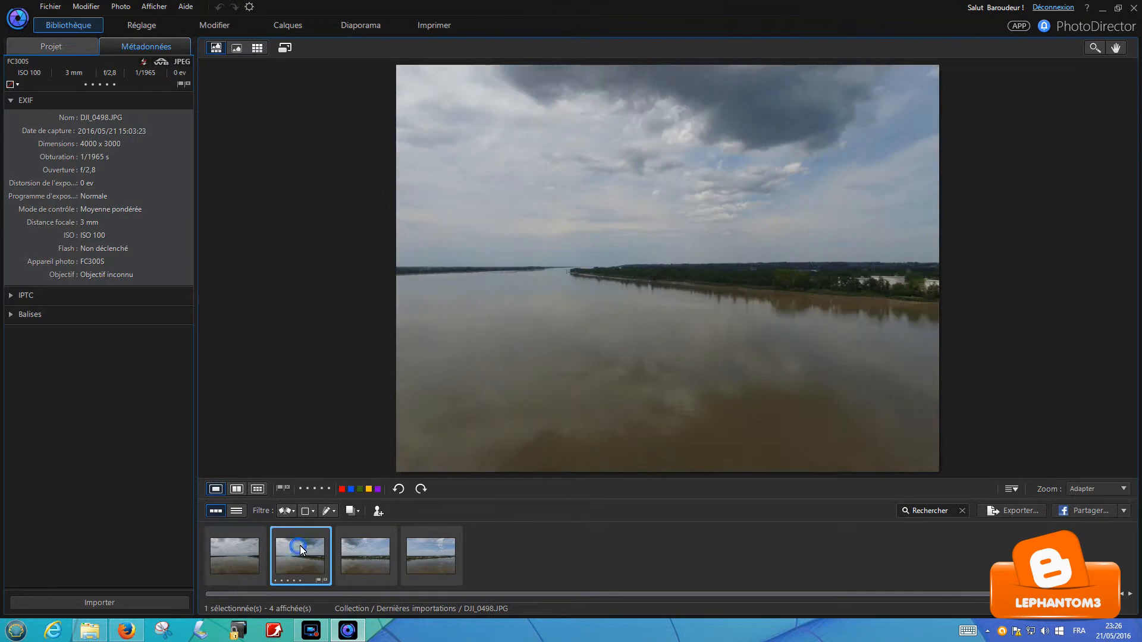
left_click(355, 550)
left_click(409, 552)
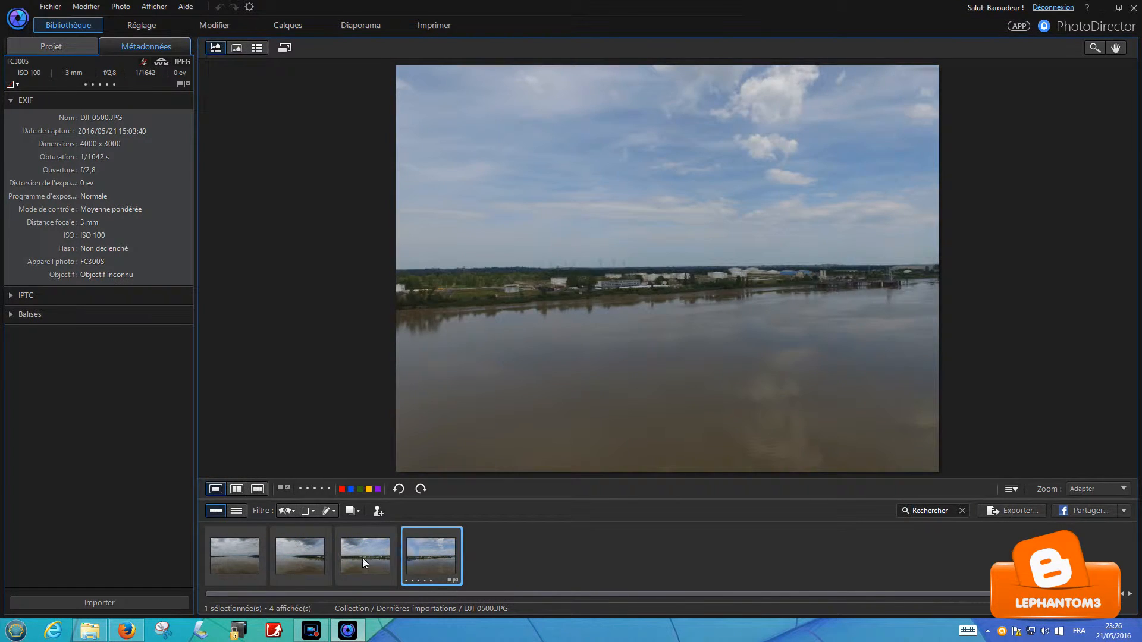
left_click(226, 560)
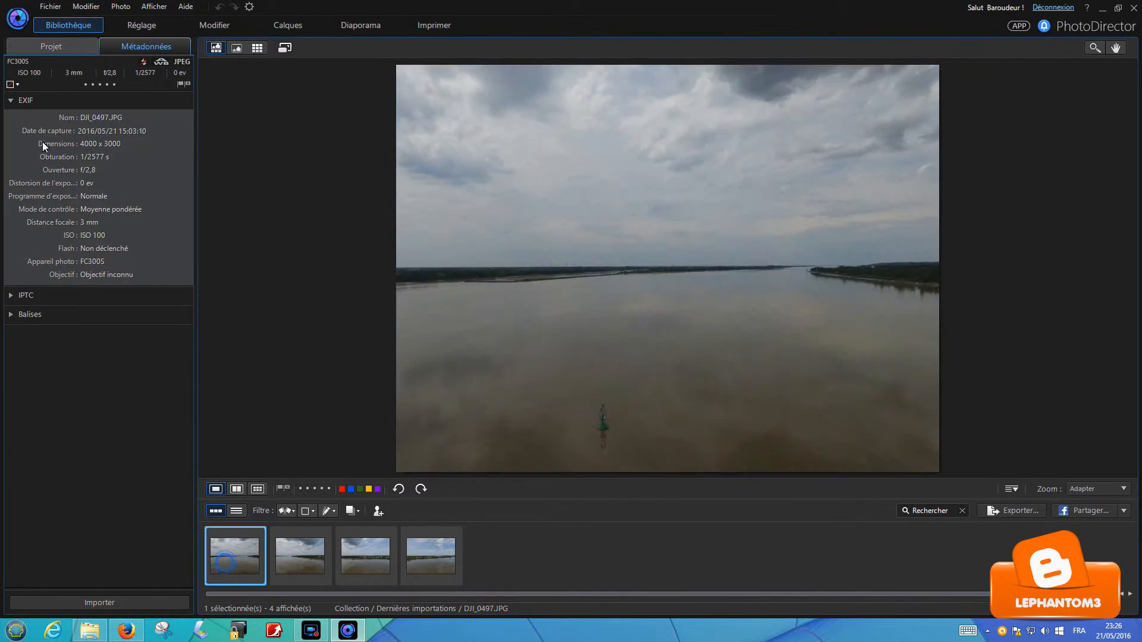
Enable automatic lens correction on DJI_0497.JPG with the DJI Phantom 3 Advanced profile.
left_click(137, 27)
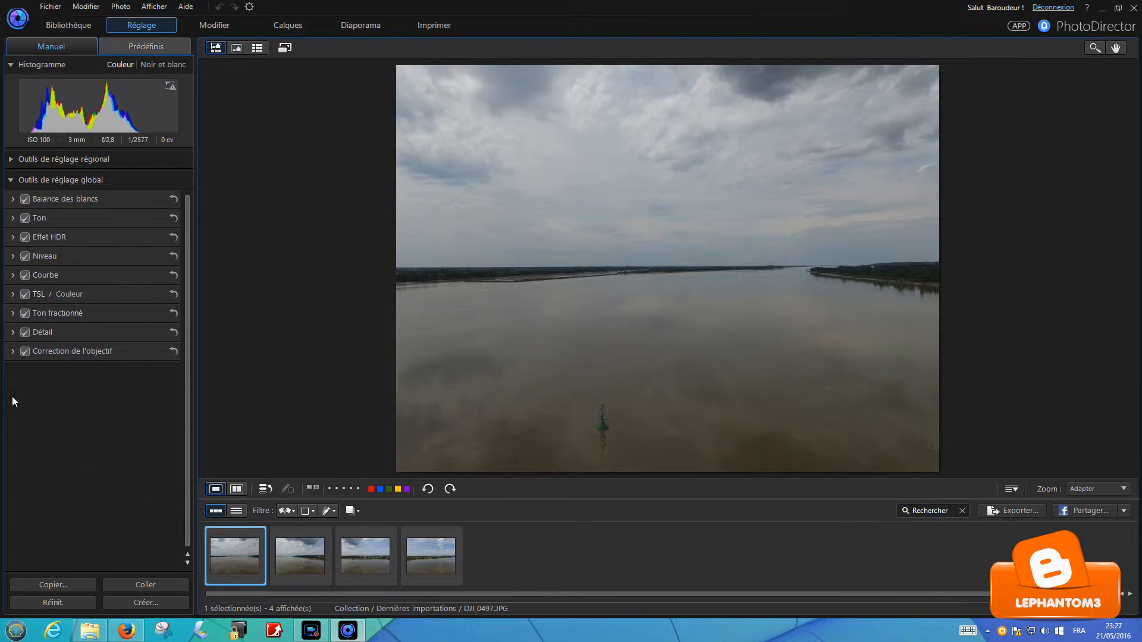
left_click(13, 351)
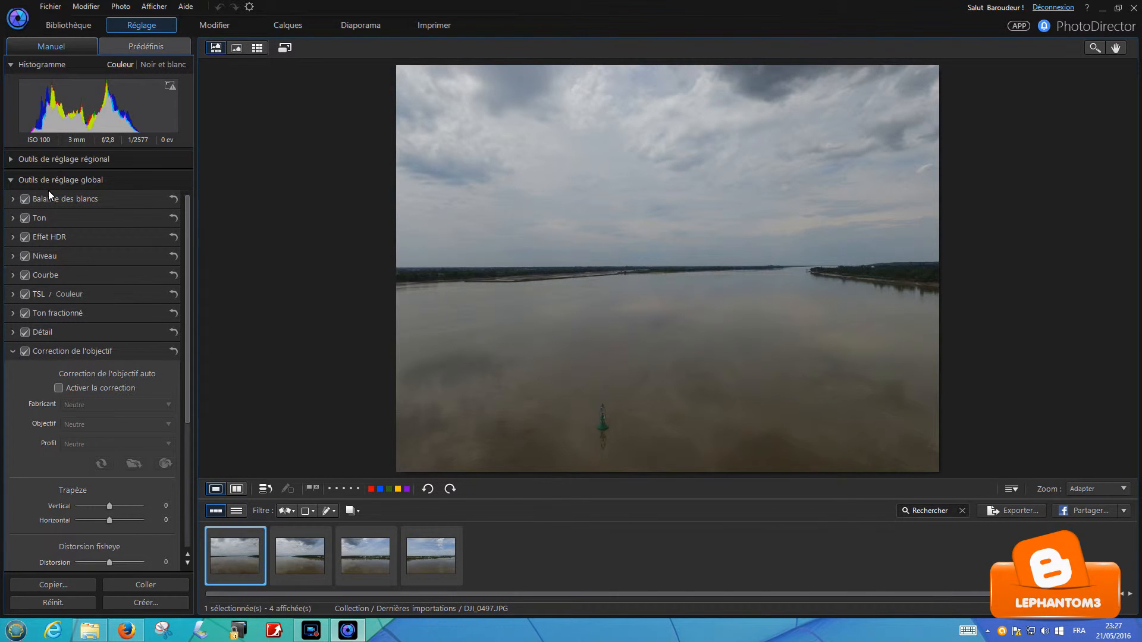
left_click(59, 388)
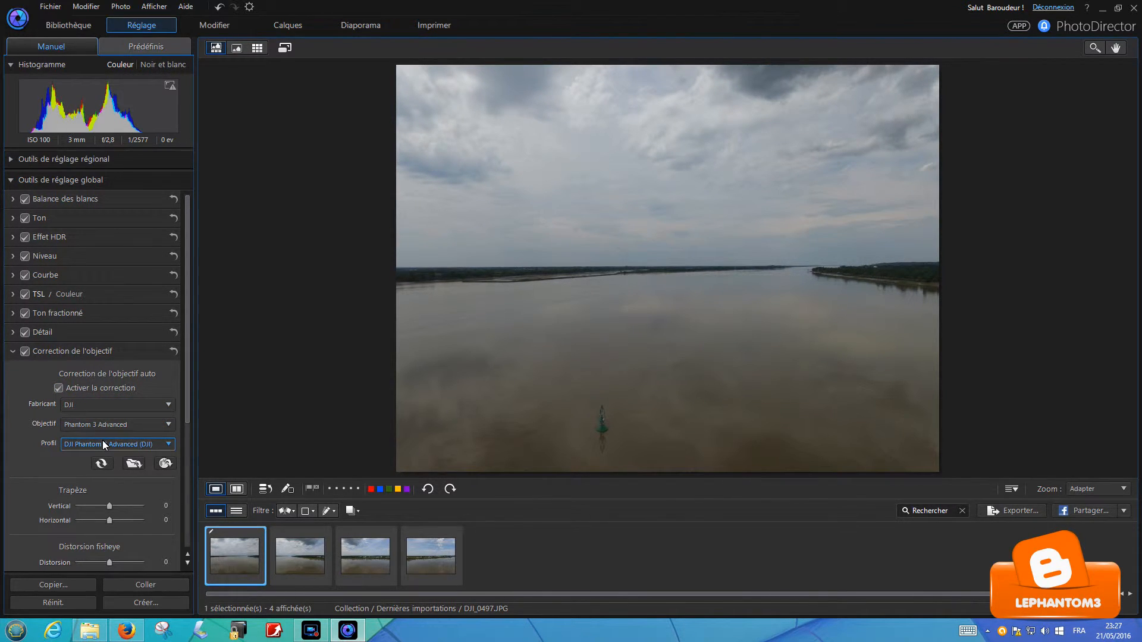
left_click(58, 387)
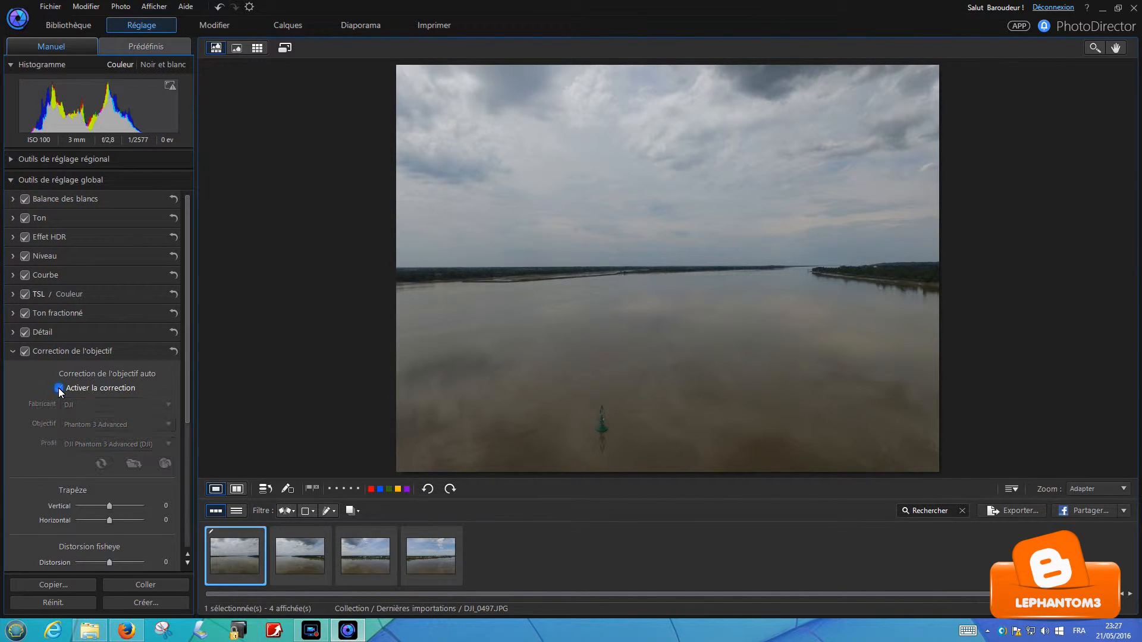
left_click(58, 388)
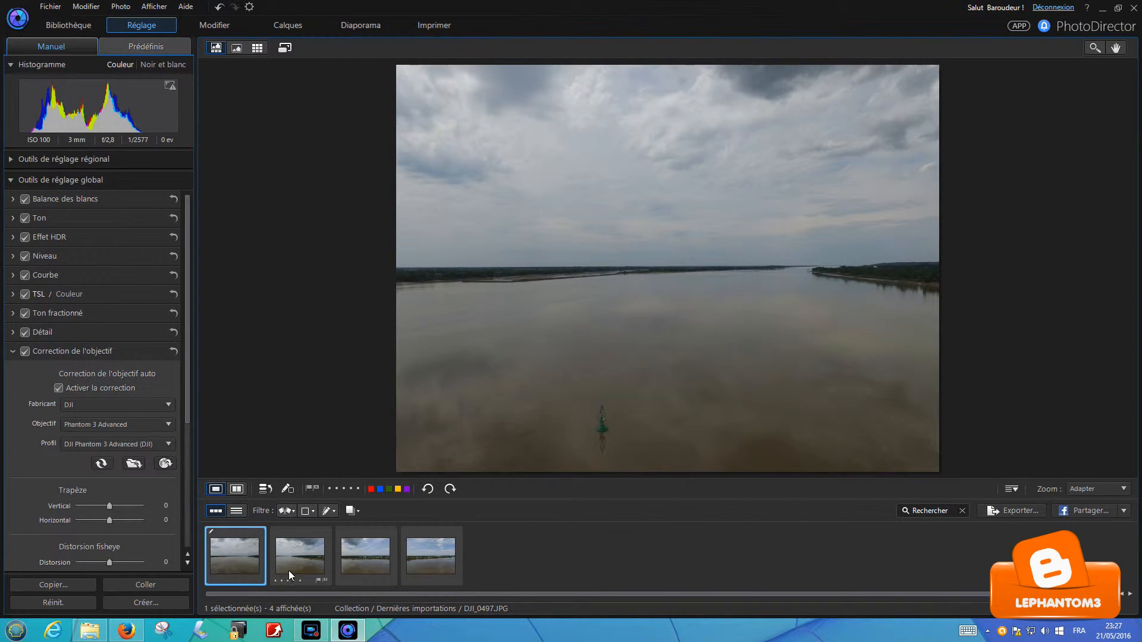
Enable automatic lens correction on the remaining photos DJI_0498, DJI_0499 and DJI_0500.
left_click(290, 556)
left_click(58, 388)
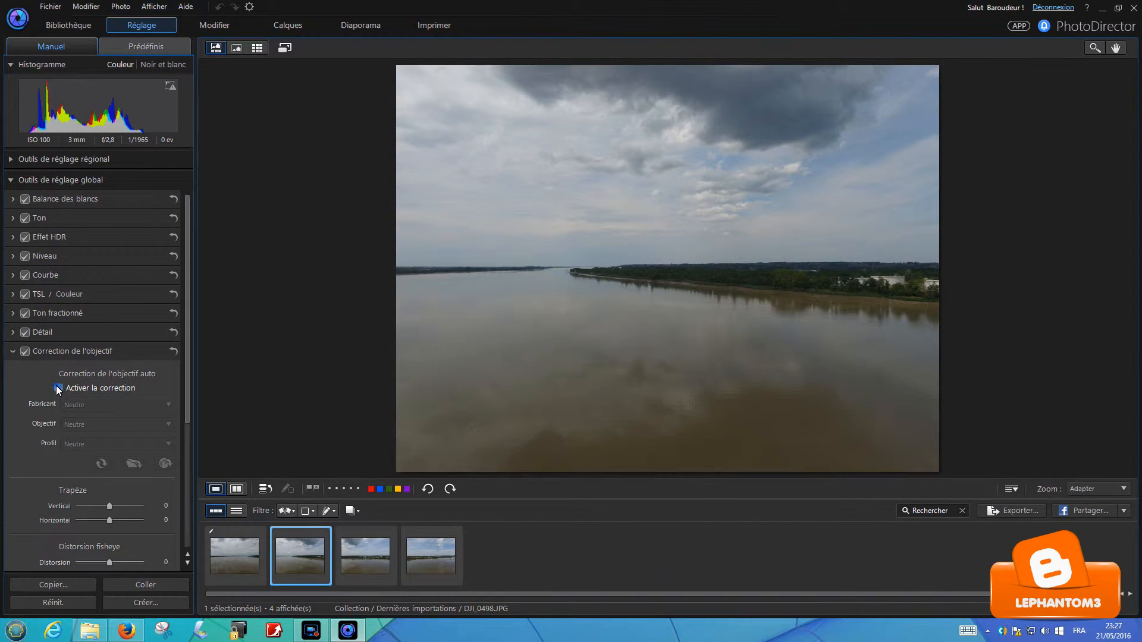
left_click(363, 550)
left_click(56, 391)
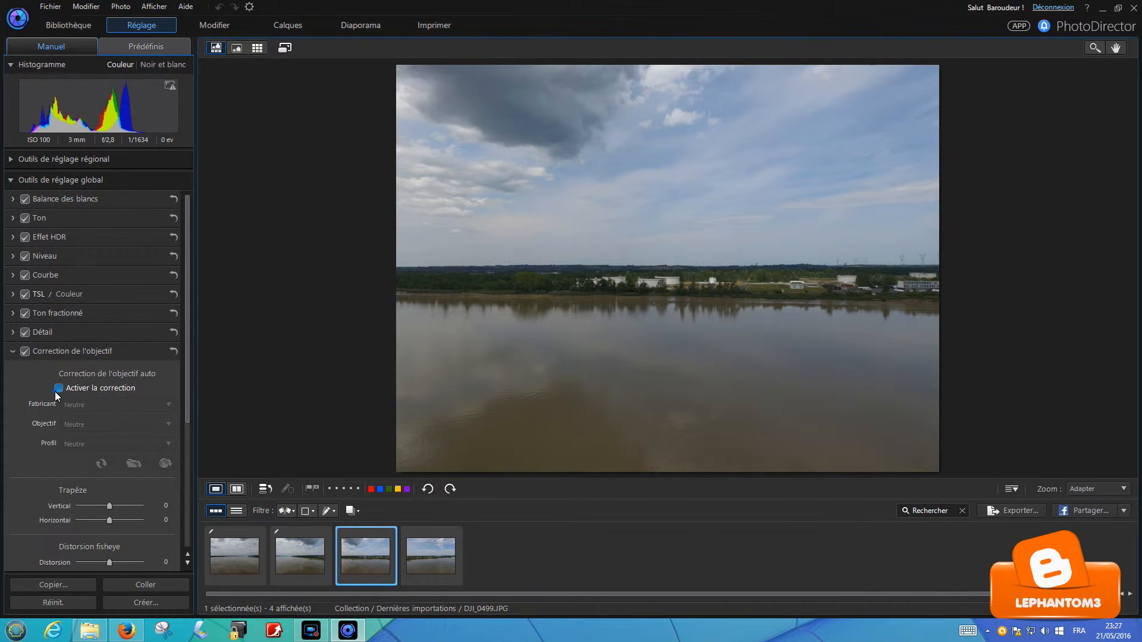
left_click(425, 548)
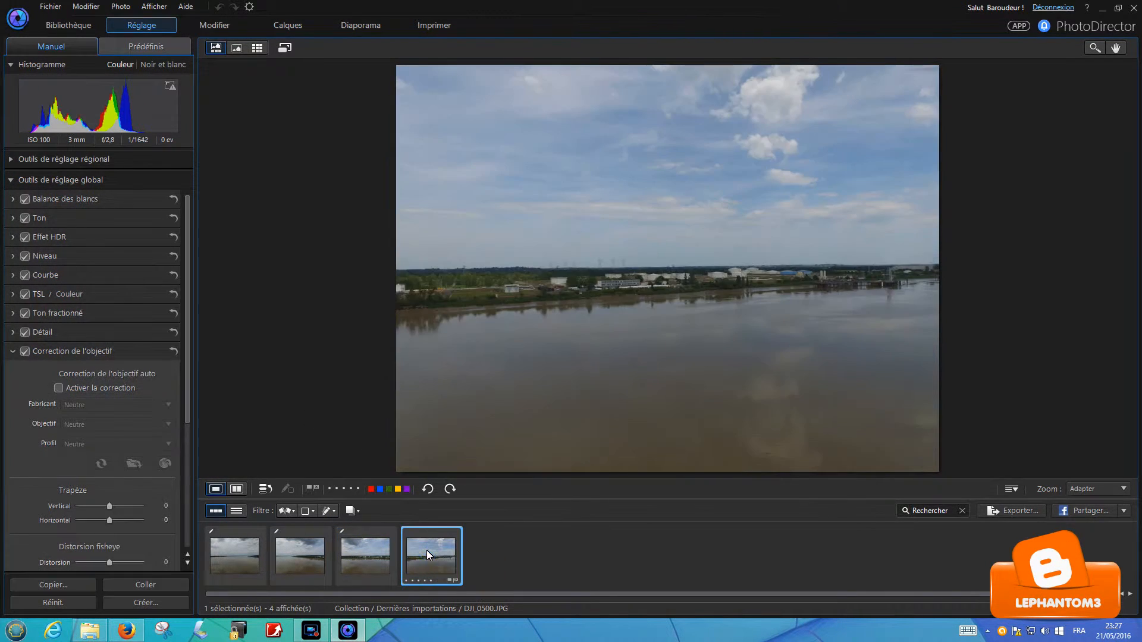
left_click(58, 389)
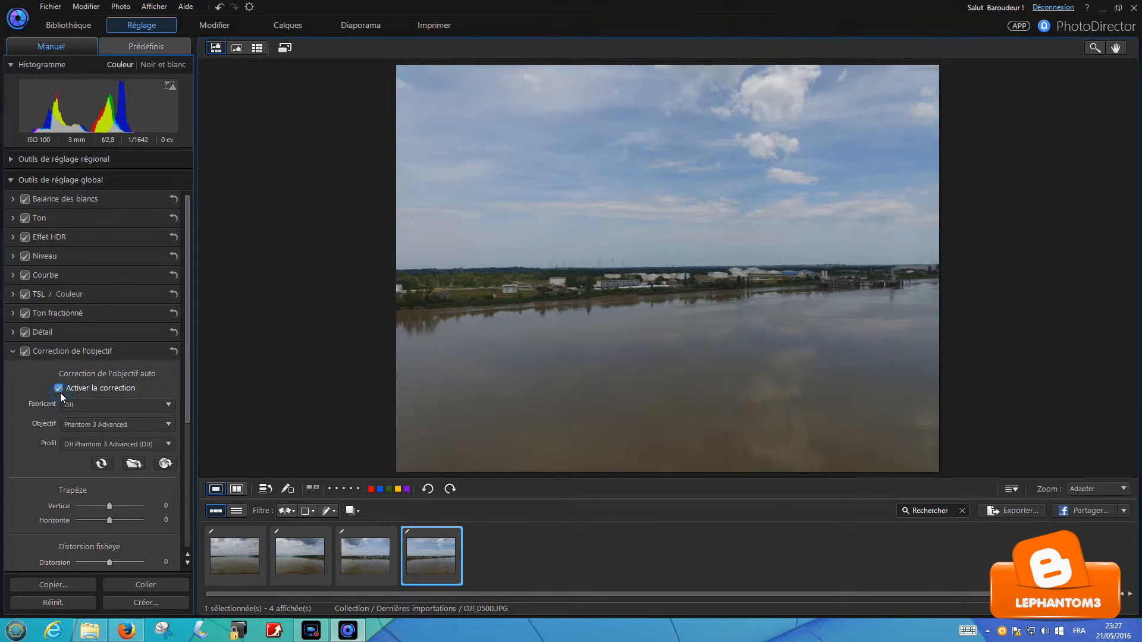
left_click(12, 294)
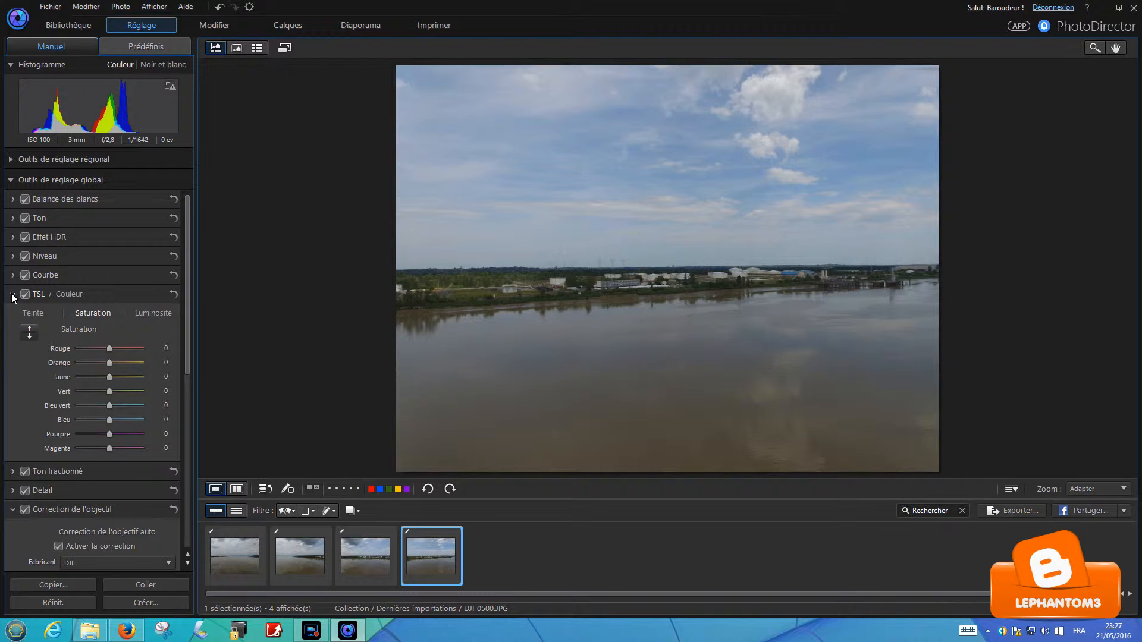
left_click(12, 293)
left_click(13, 275)
left_click(13, 276)
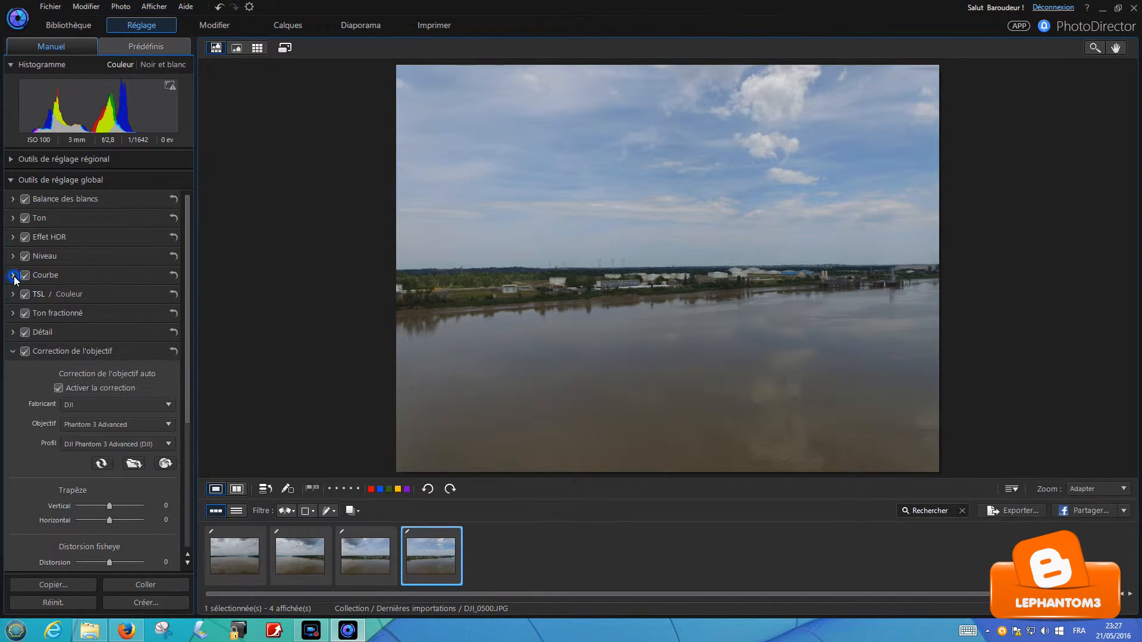
left_click(13, 352)
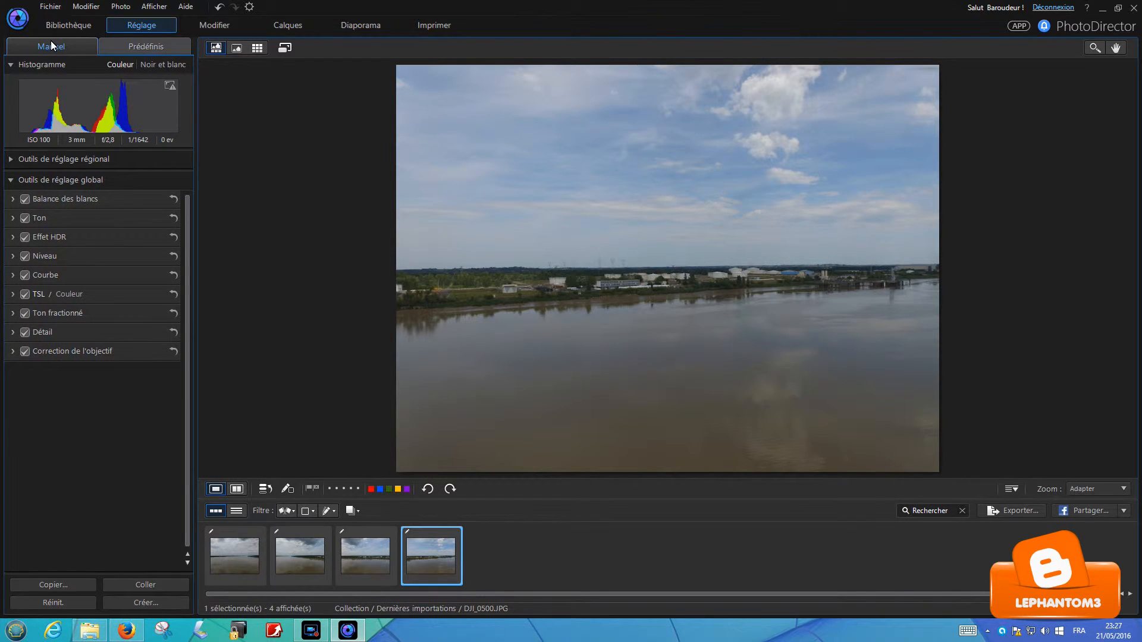
Apply the default landscape preset "Paysage - Magnifique" to DJI_0500.JPG.
left_click(130, 50)
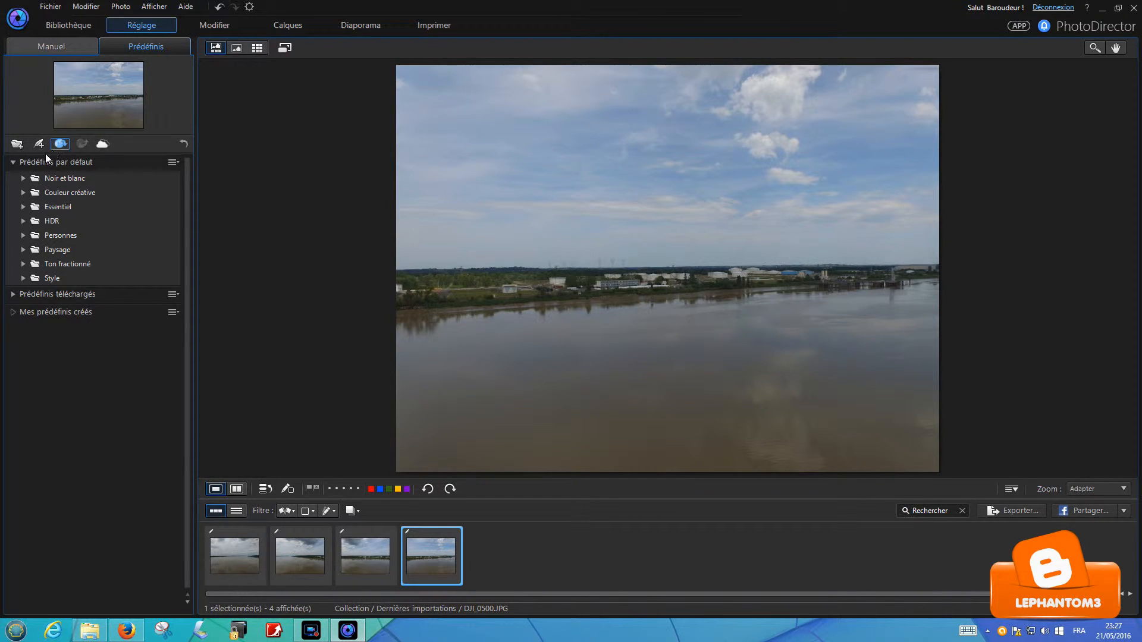
left_click(23, 178)
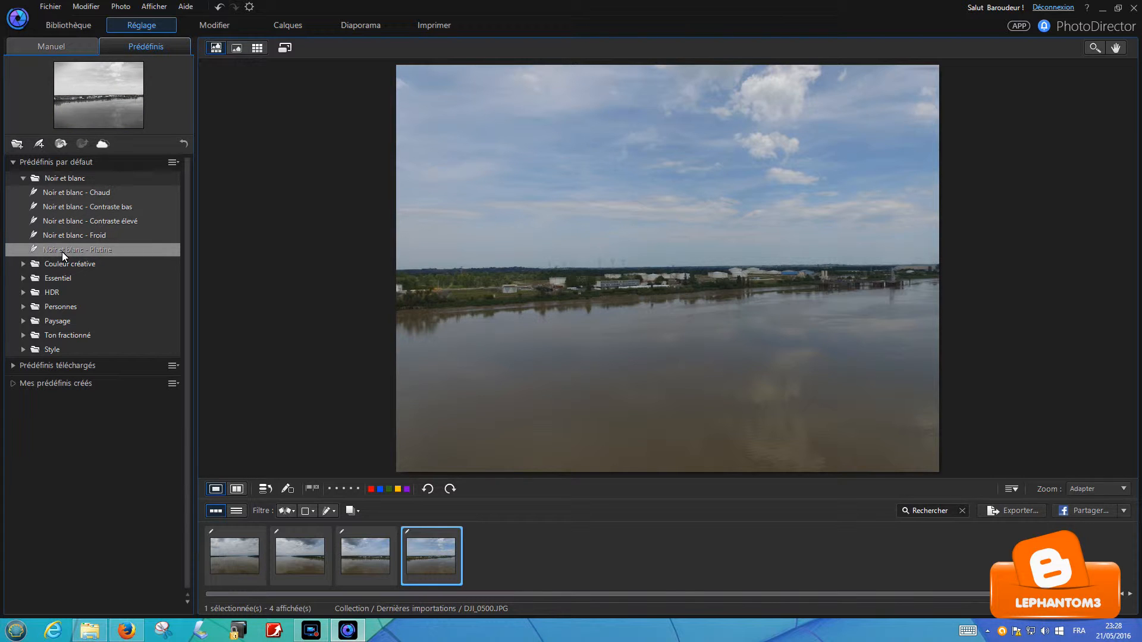
left_click(22, 178)
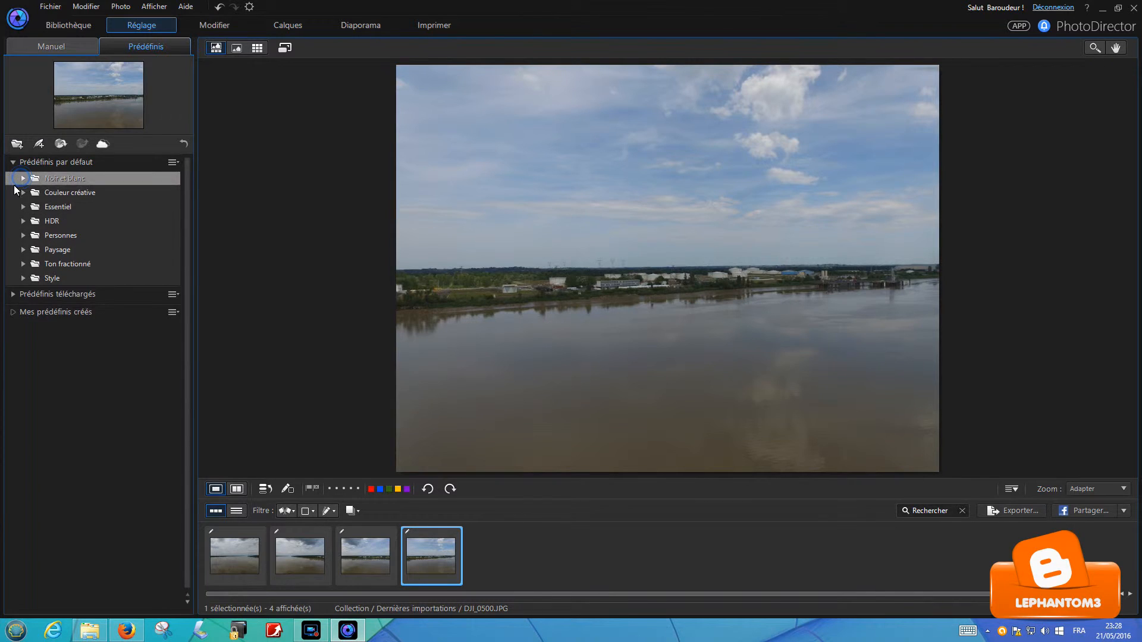
left_click(22, 250)
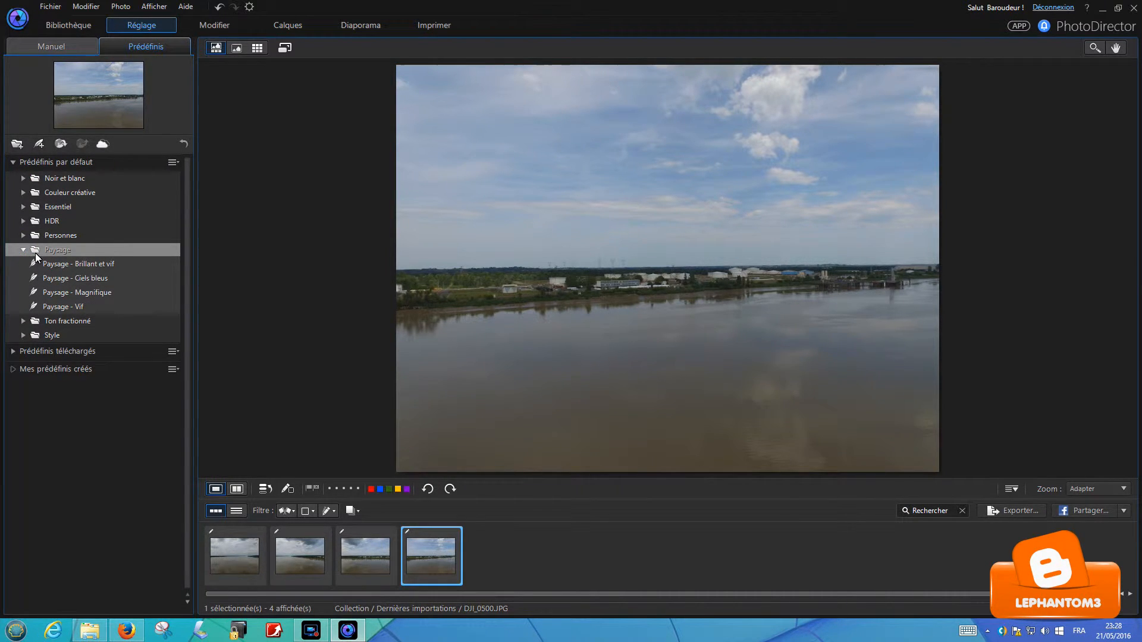
left_click(74, 294)
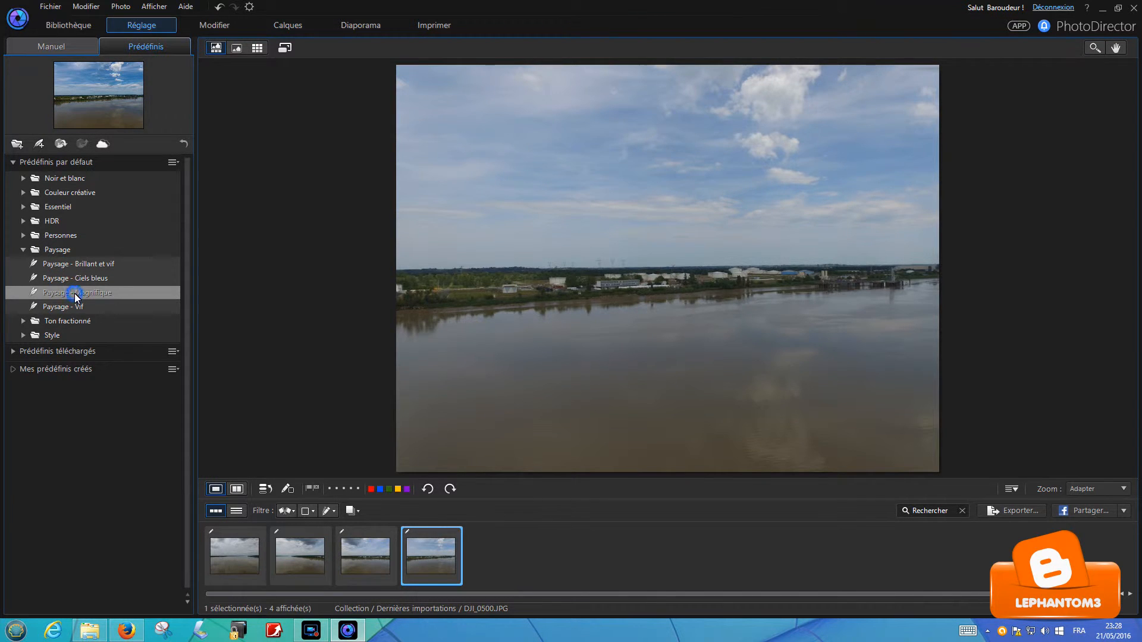
Apply the "Paysage - Magnifique" preset to the other three photos, DJI_0499, DJI_0498 and DJI_0497.
left_click(357, 553)
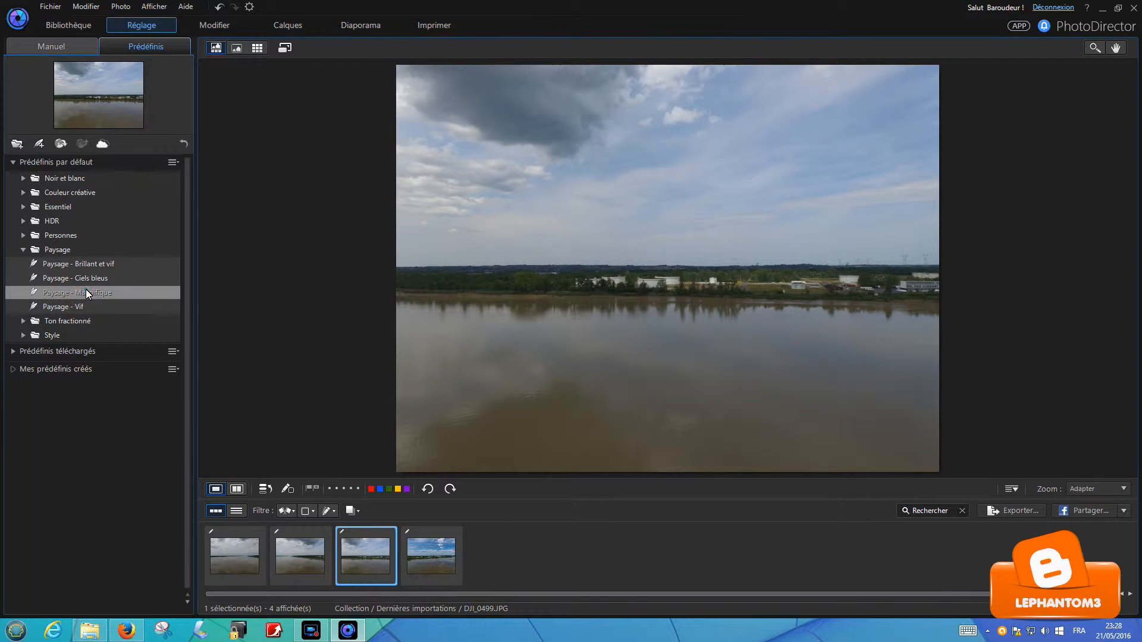
left_click(86, 290)
left_click(299, 548)
left_click(85, 295)
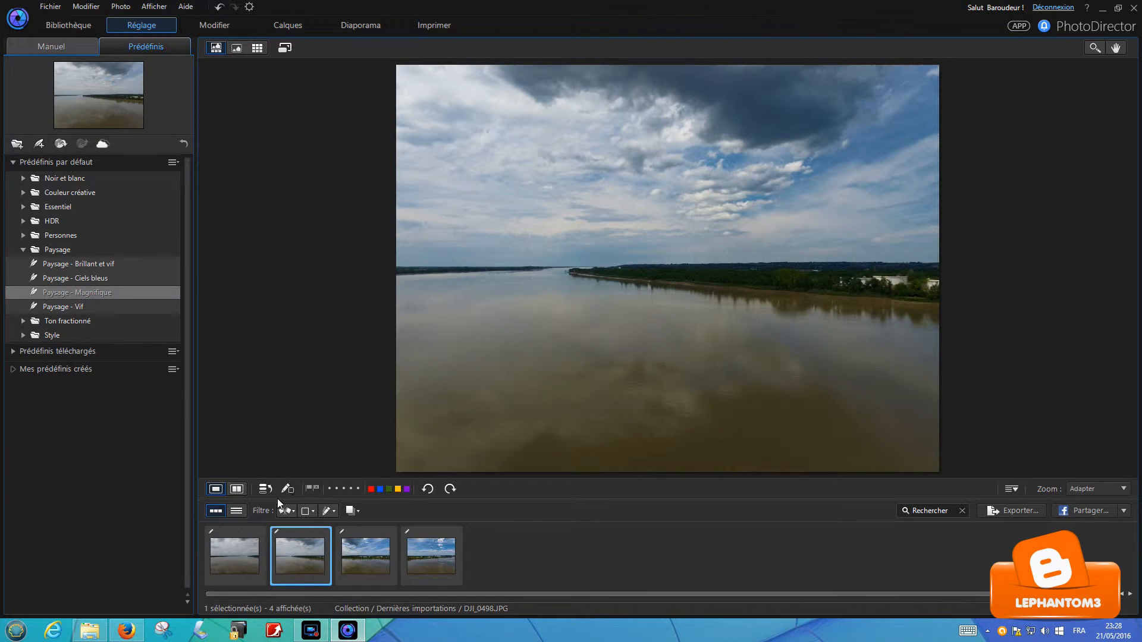
left_click(246, 548)
left_click(92, 292)
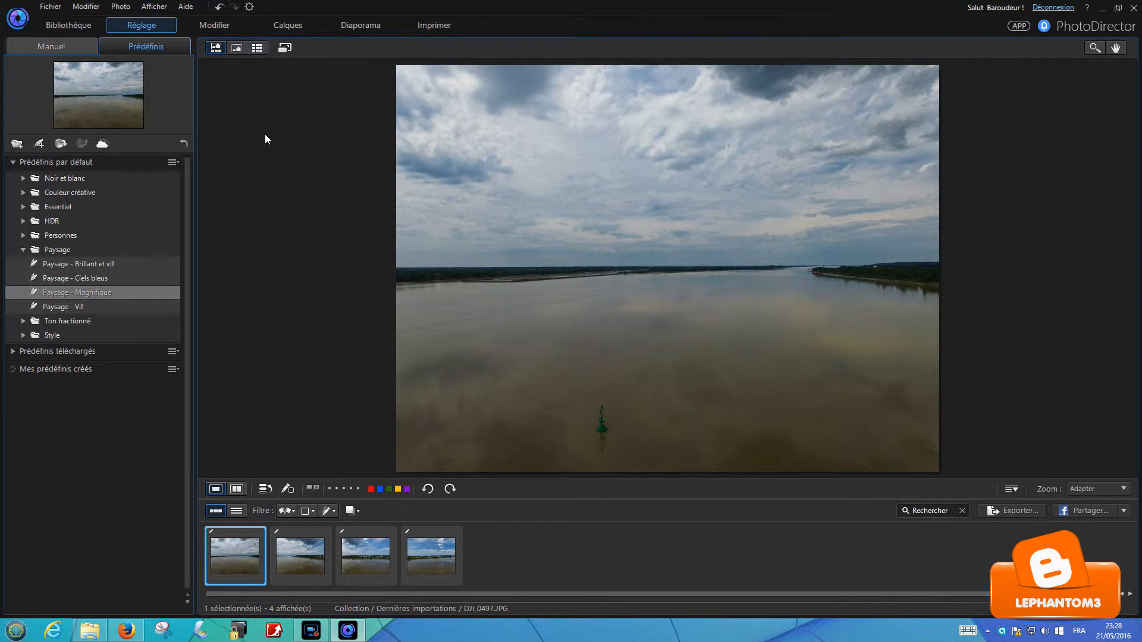
Start the Panorama tool in the Modifier module and add all four river photos in order from DJI_0497 to DJI_0500.
left_click(223, 24)
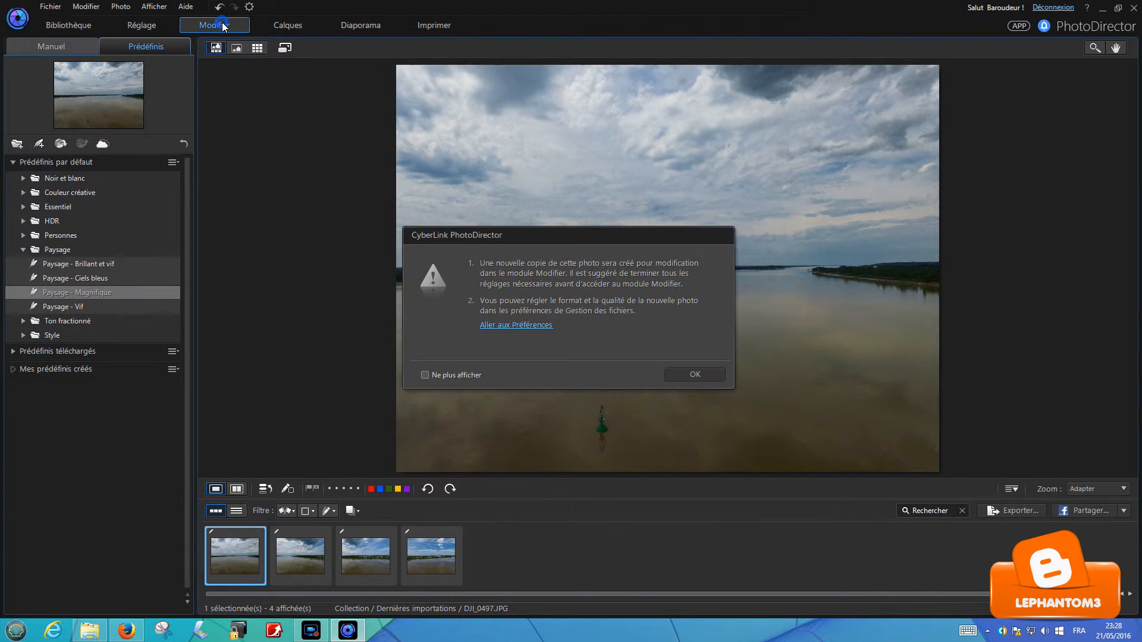
left_click(675, 374)
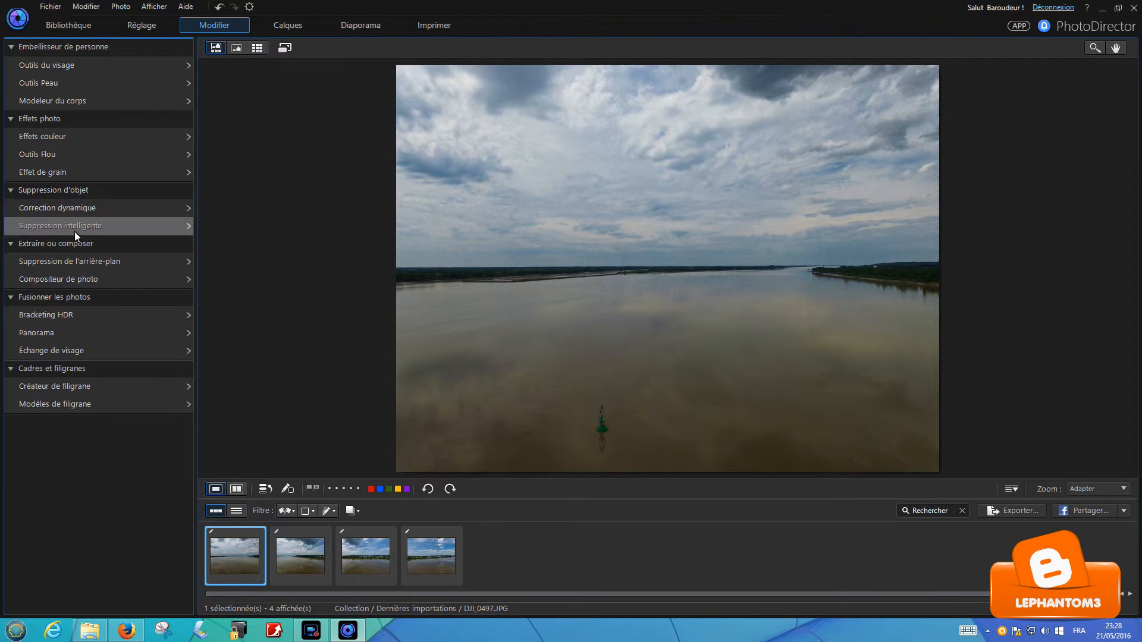
left_click(37, 334)
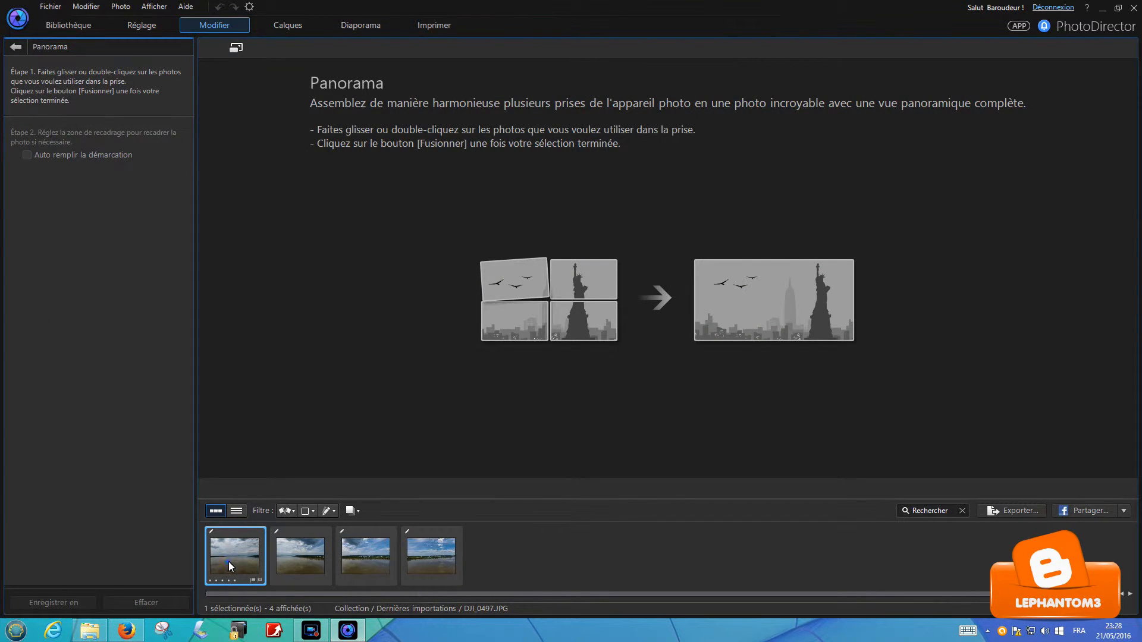
left_click_drag(280, 366, 280, 365)
left_click_drag(303, 562, 448, 408)
left_click_drag(362, 558, 482, 415)
left_click_drag(431, 553, 536, 410)
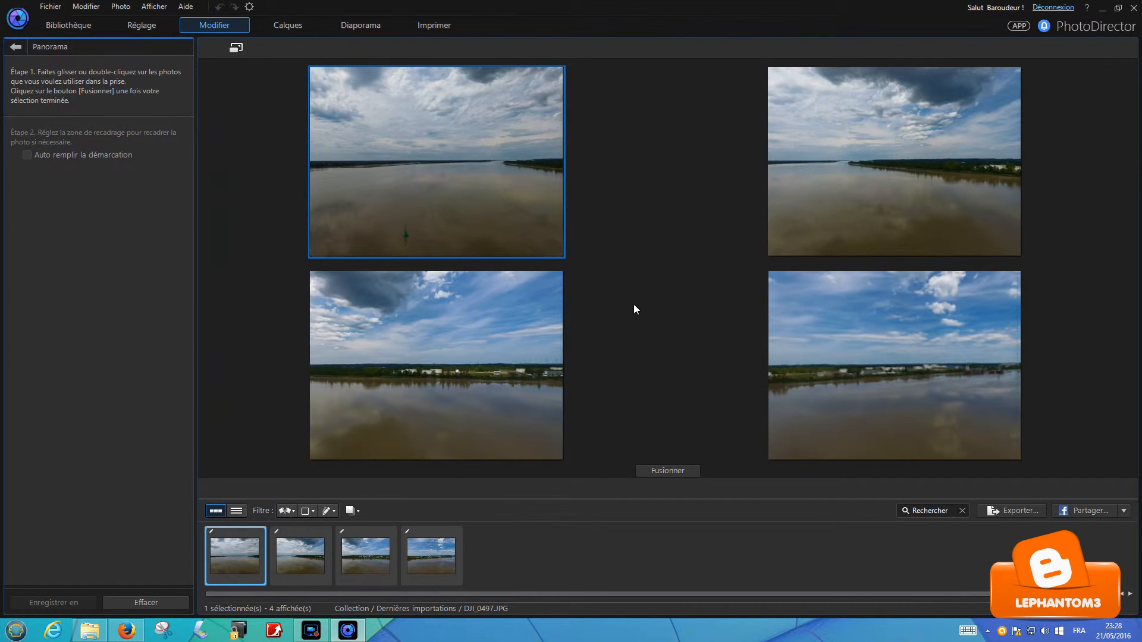
Merge the four photos into one panorama and enable automatic filling of its borders.
left_click(677, 475)
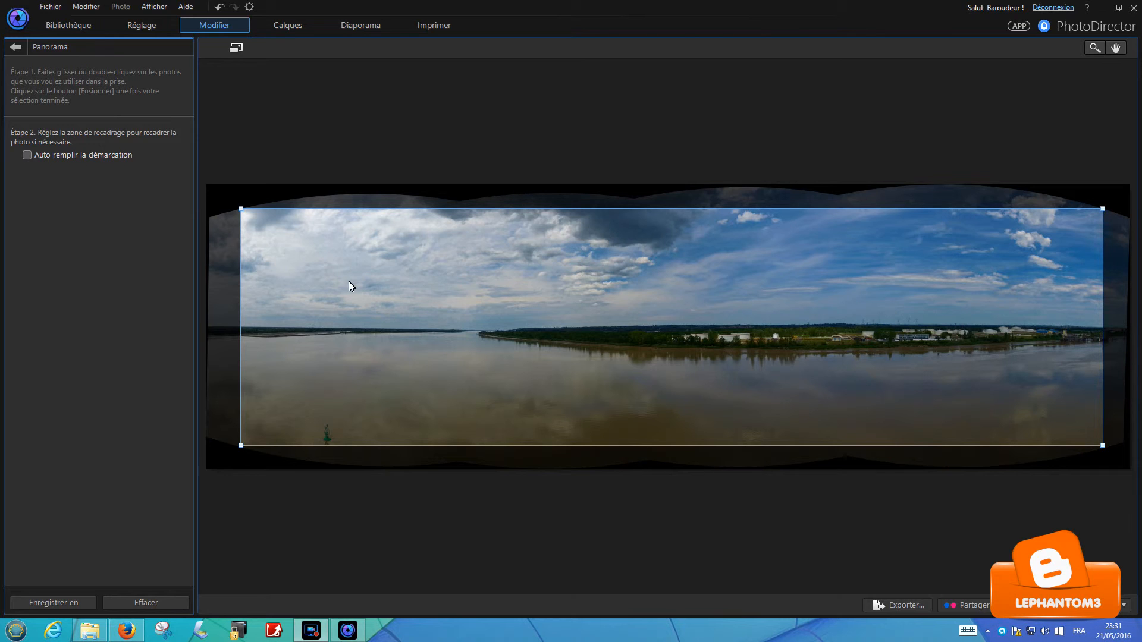
left_click(26, 156)
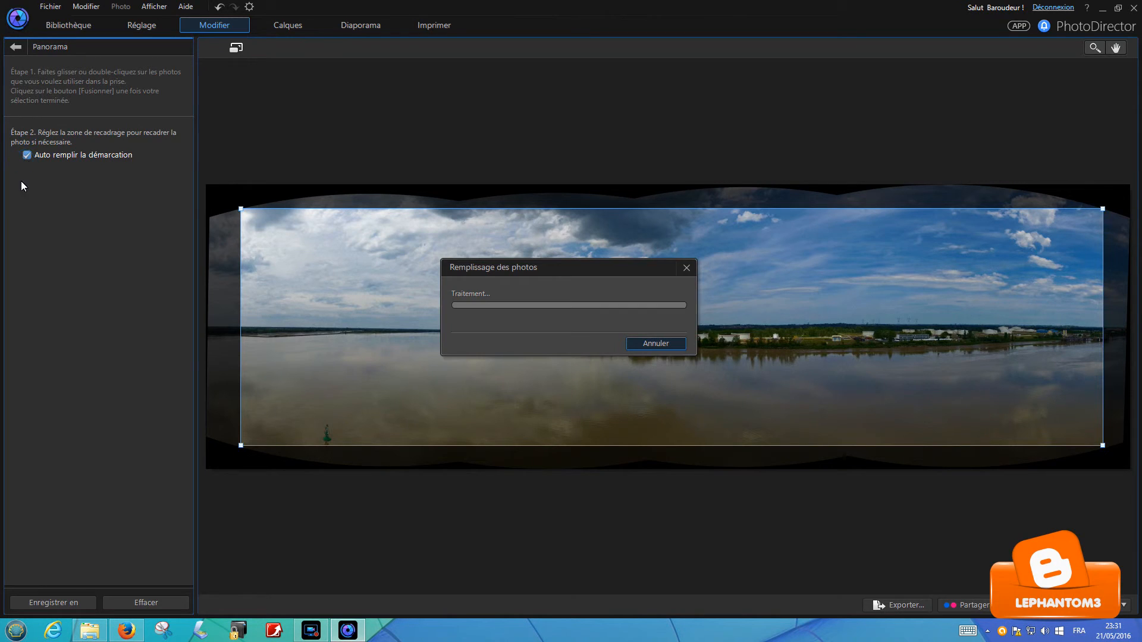